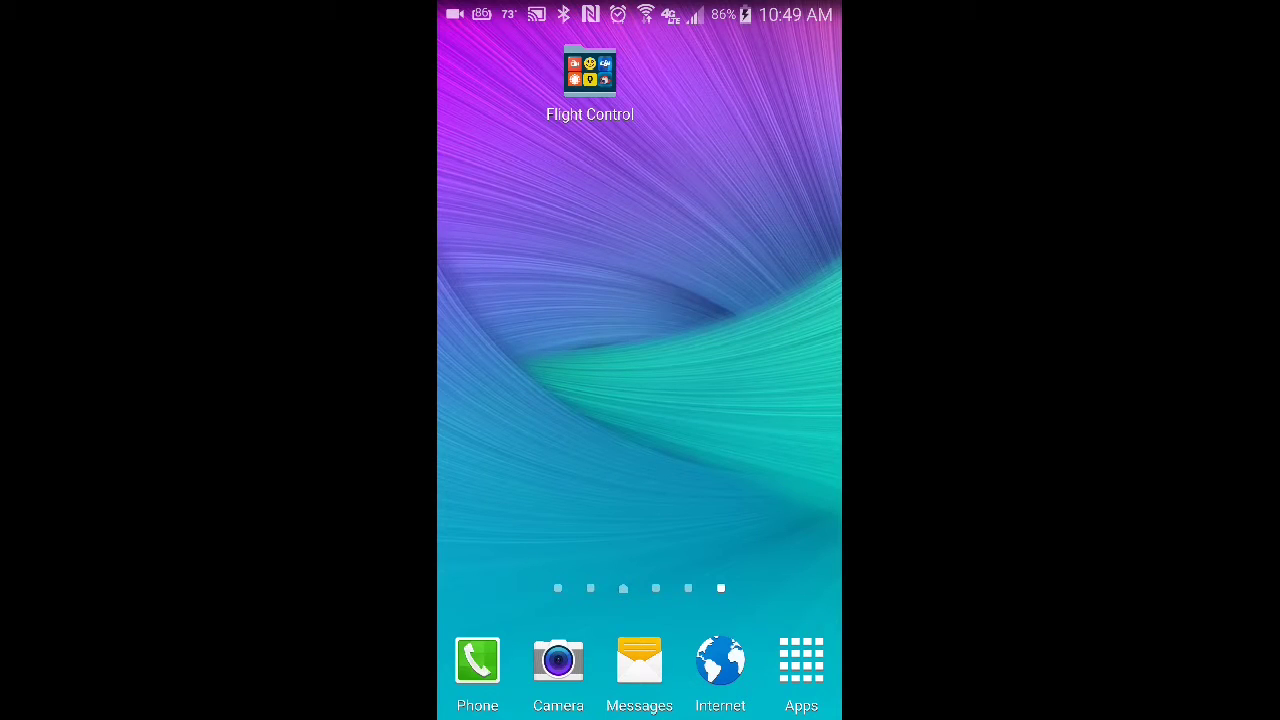
Launch Litchi from the Flight Control folder on the home screen
{"action": "left_click", "coordinate": [590, 72]}
{"action": "left_click", "coordinate": [590, 72]}
{"action": "left_click", "coordinate": [759, 315]}
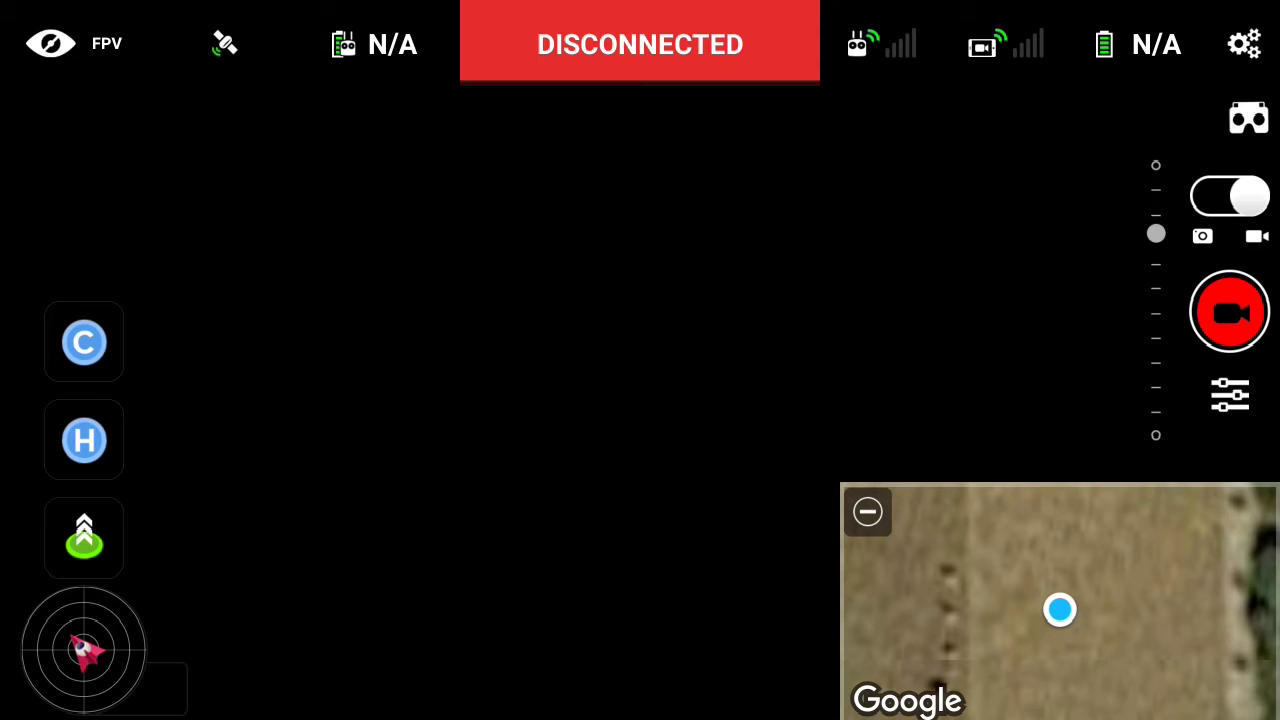
Go back once in Litchi to bring up the 'Press again to exit' prompt
{"action": "key", "text": "Escape"}
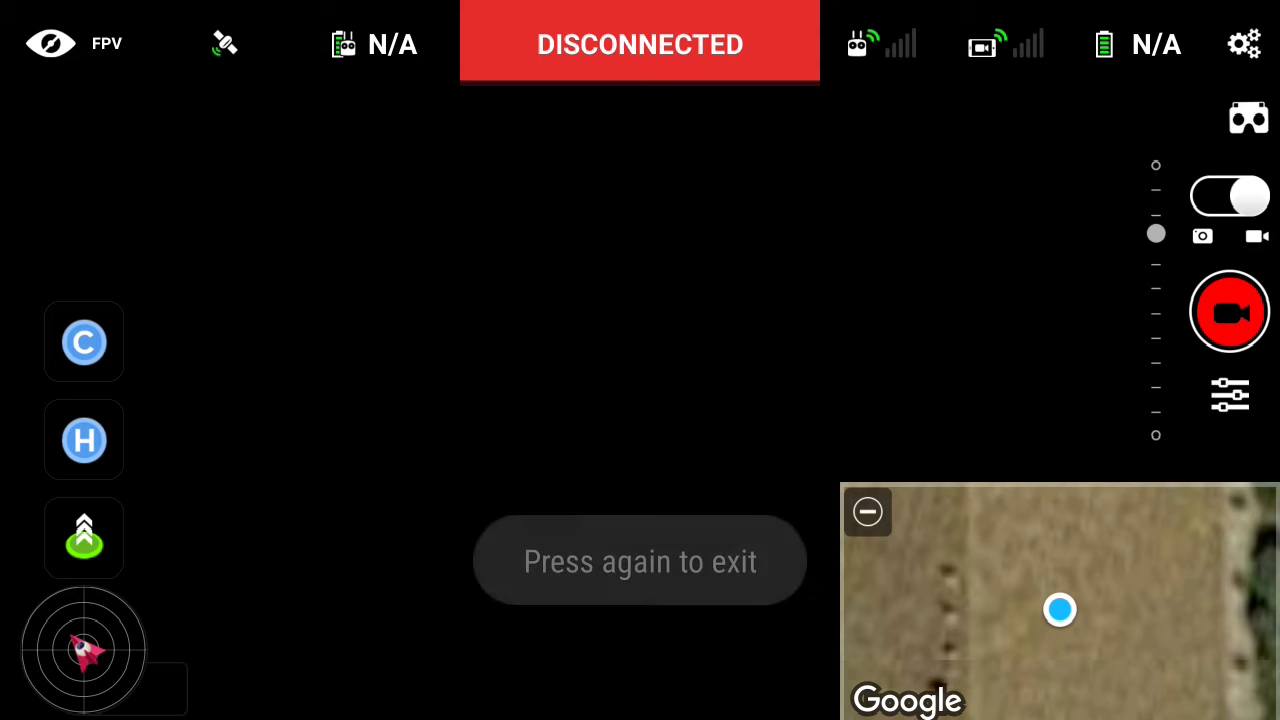
Exit Litchi and open the phone's Settings from the Flight Control folder
{"action": "key", "text": "Escape"}
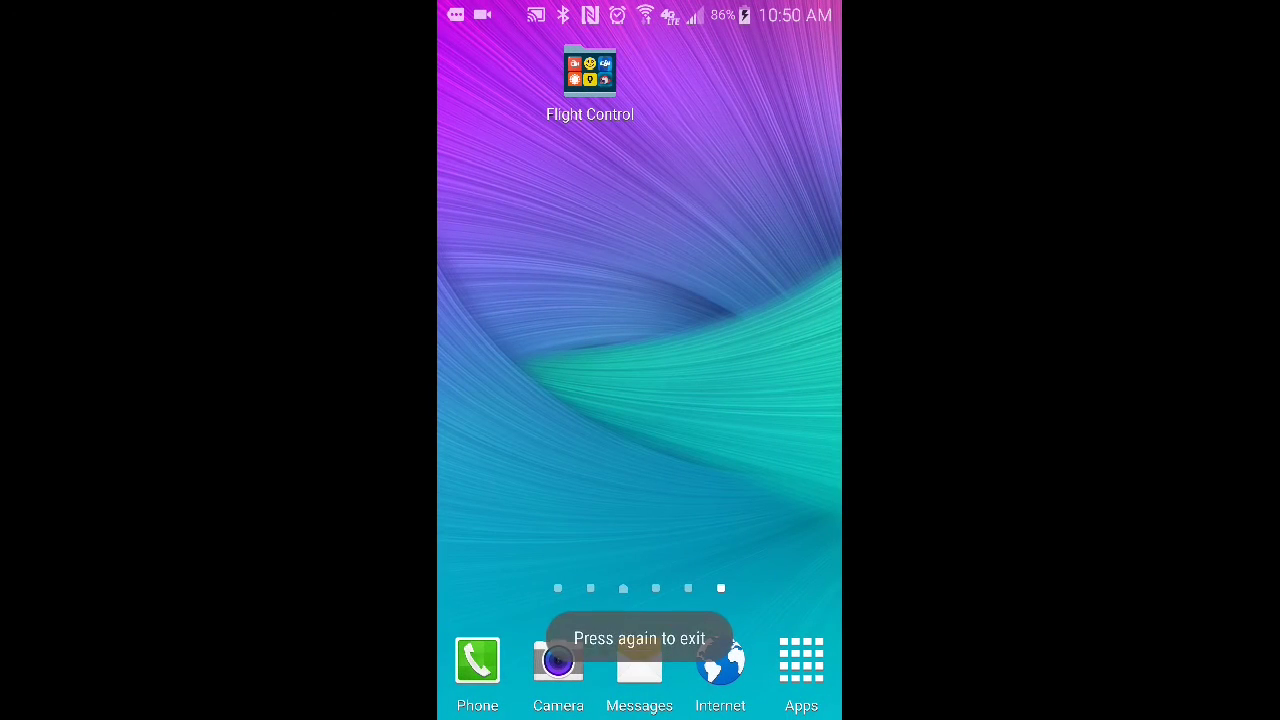
{"action": "left_click", "coordinate": [590, 72]}
{"action": "left_click", "coordinate": [515, 428]}
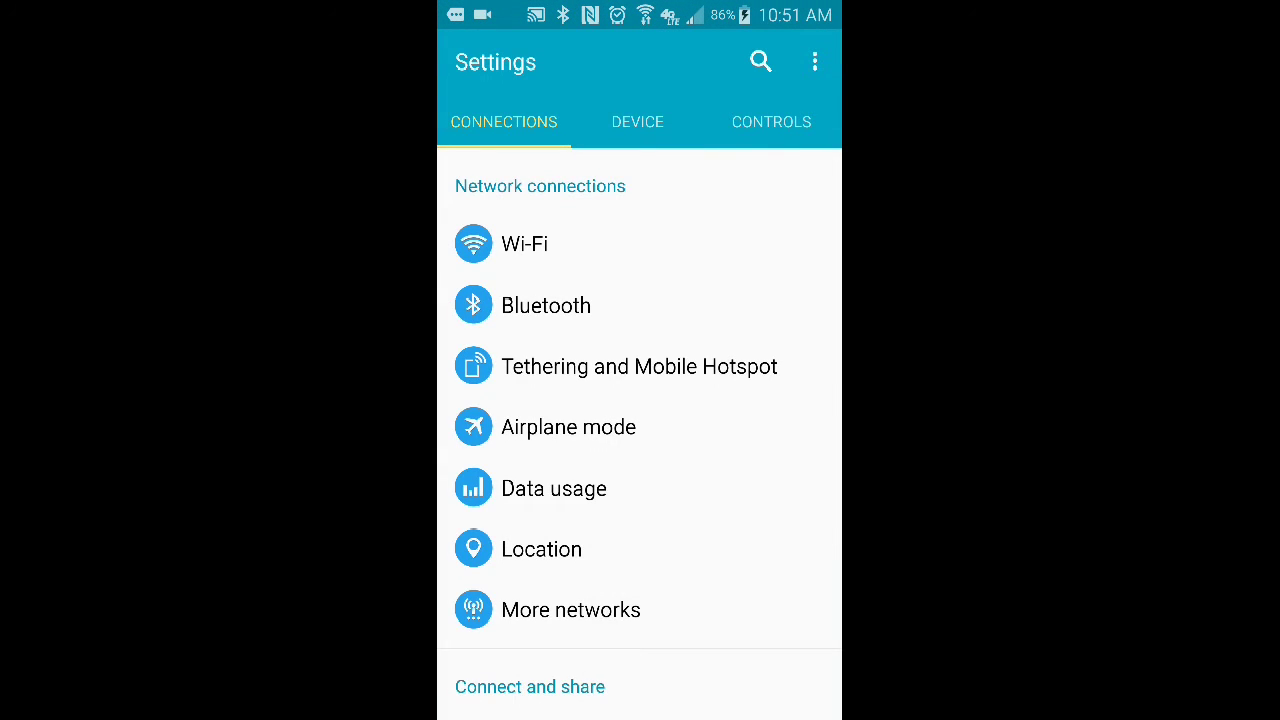
Open Application manager under Applications and bring the Downloaded list down to DJI GO
{"action": "left_click_drag", "start_coordinate": [780, 128], "coordinate": [745, 124]}
{"action": "left_click", "coordinate": [762, 131]}
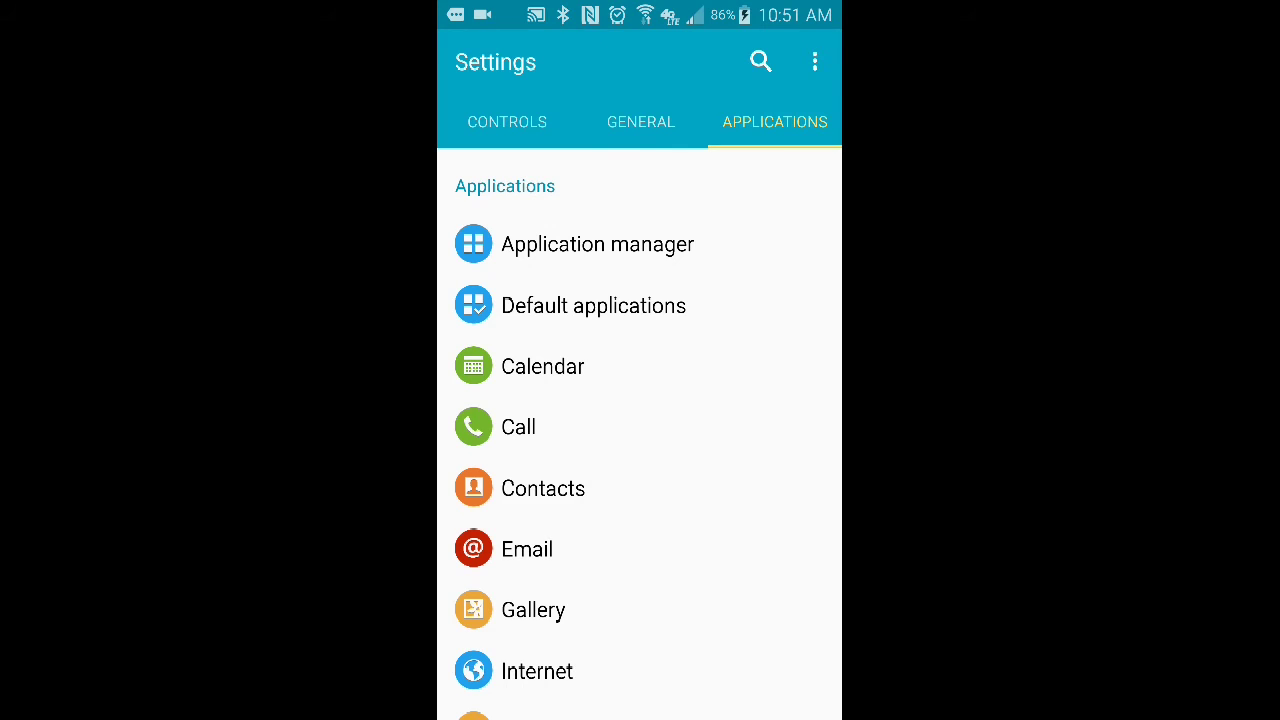
{"action": "left_click", "coordinate": [597, 244]}
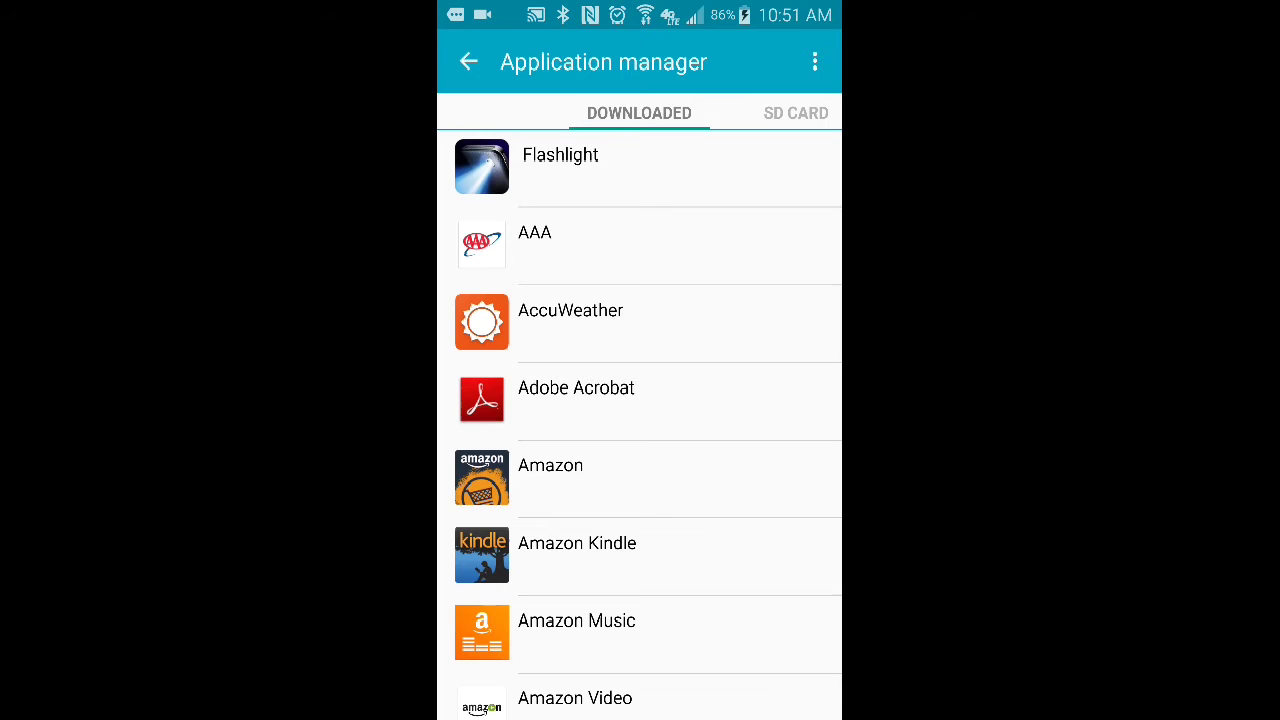
{"action": "left_click", "coordinate": [470, 701]}
{"action": "scroll", "coordinate": [470, 690], "scroll_direction": "down", "scroll_amount": 10}
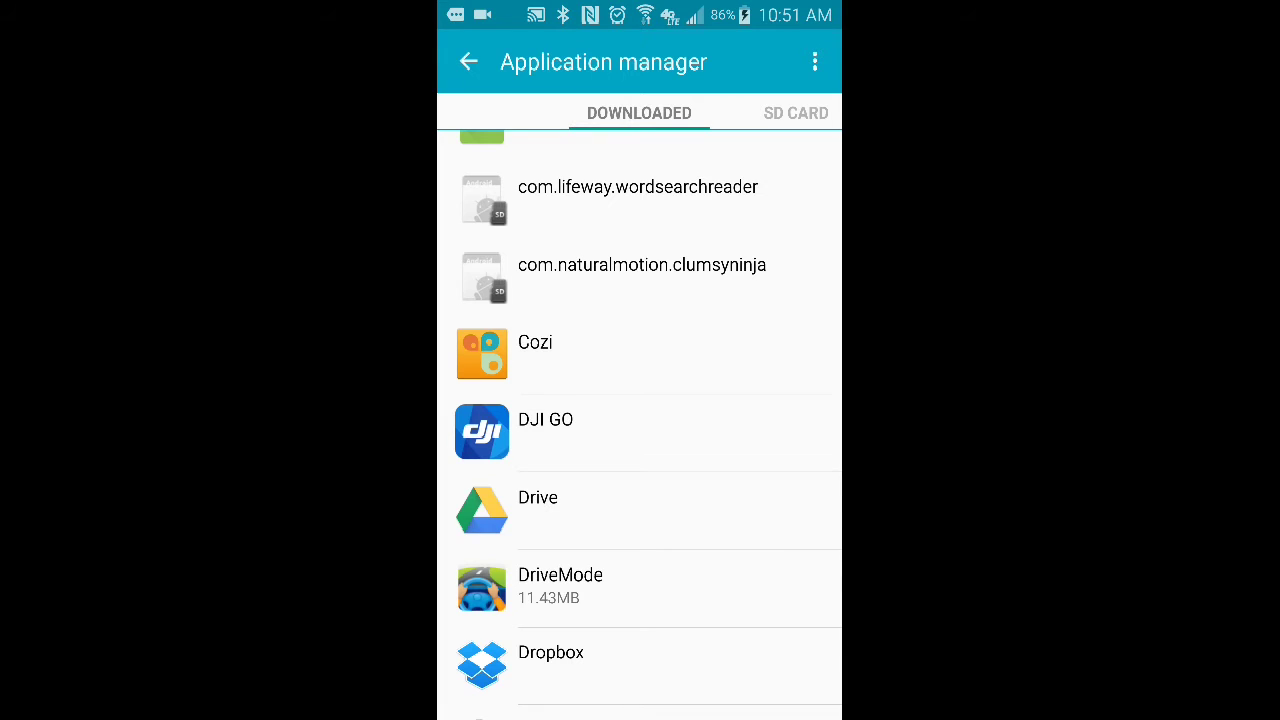
Force stop DJI GO in its App info and clear its launch defaults
{"action": "left_click", "coordinate": [481, 428]}
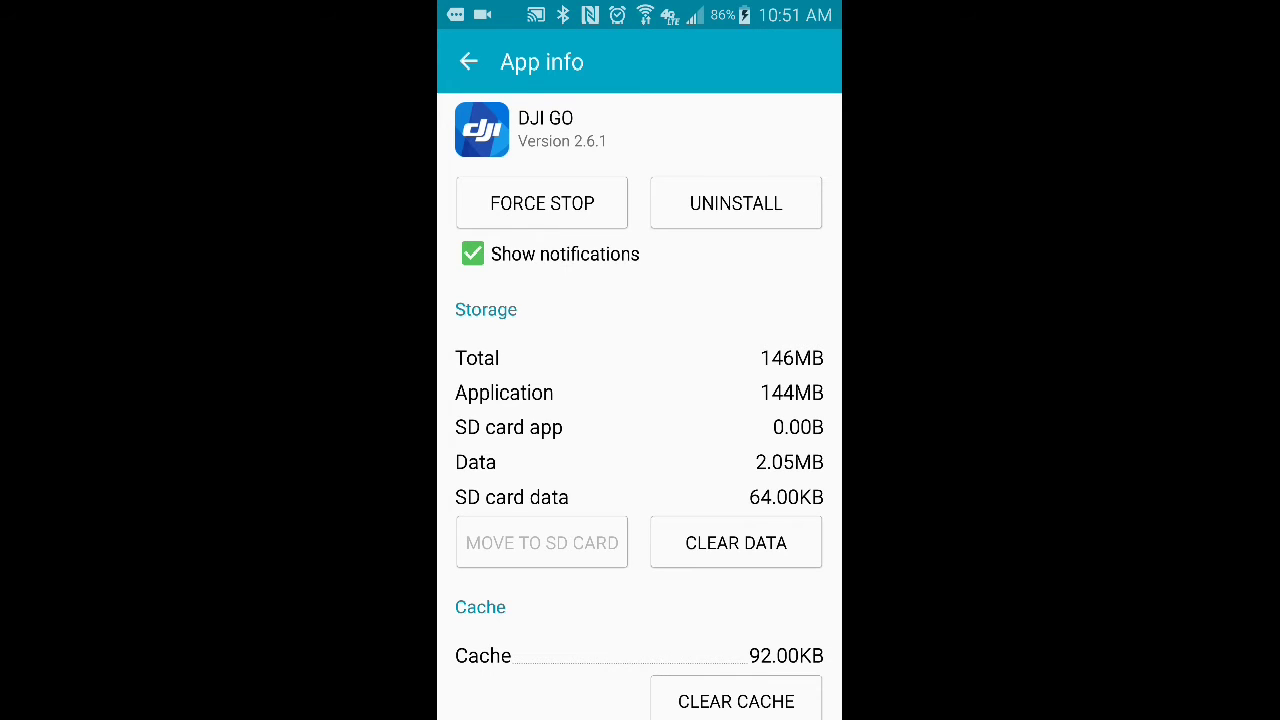
{"action": "left_click", "coordinate": [545, 205]}
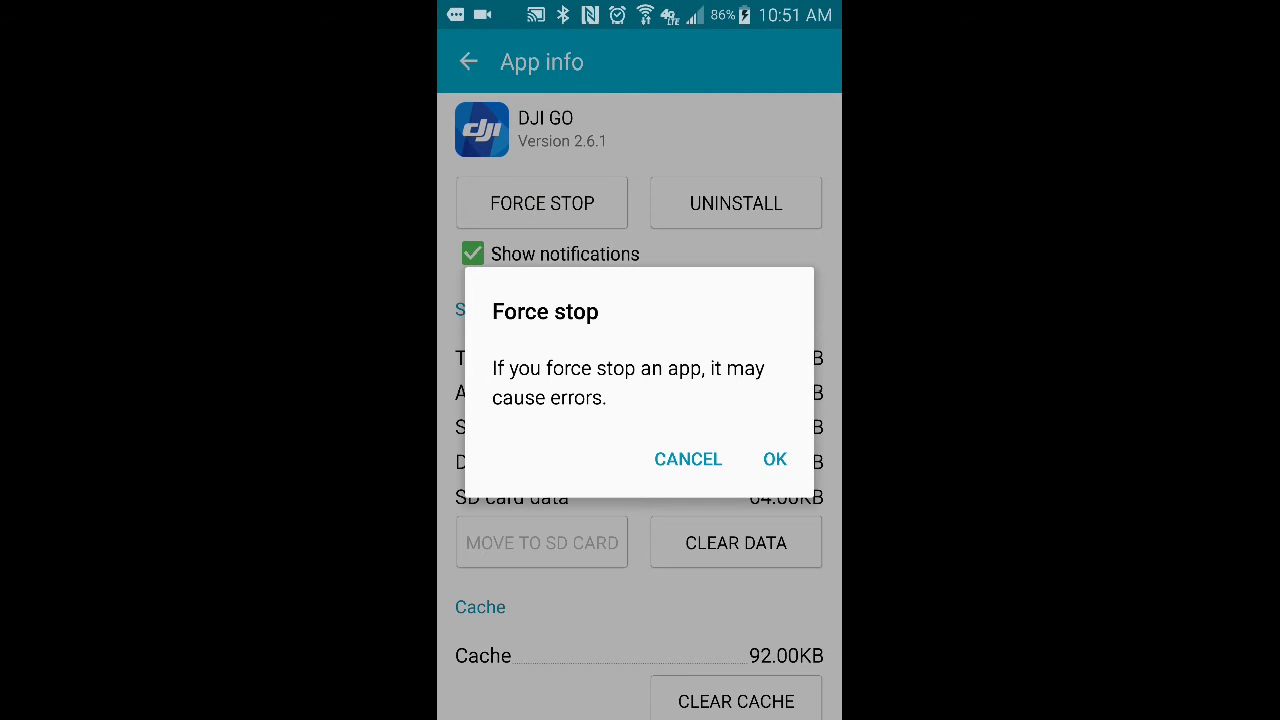
{"action": "left_click", "coordinate": [773, 468]}
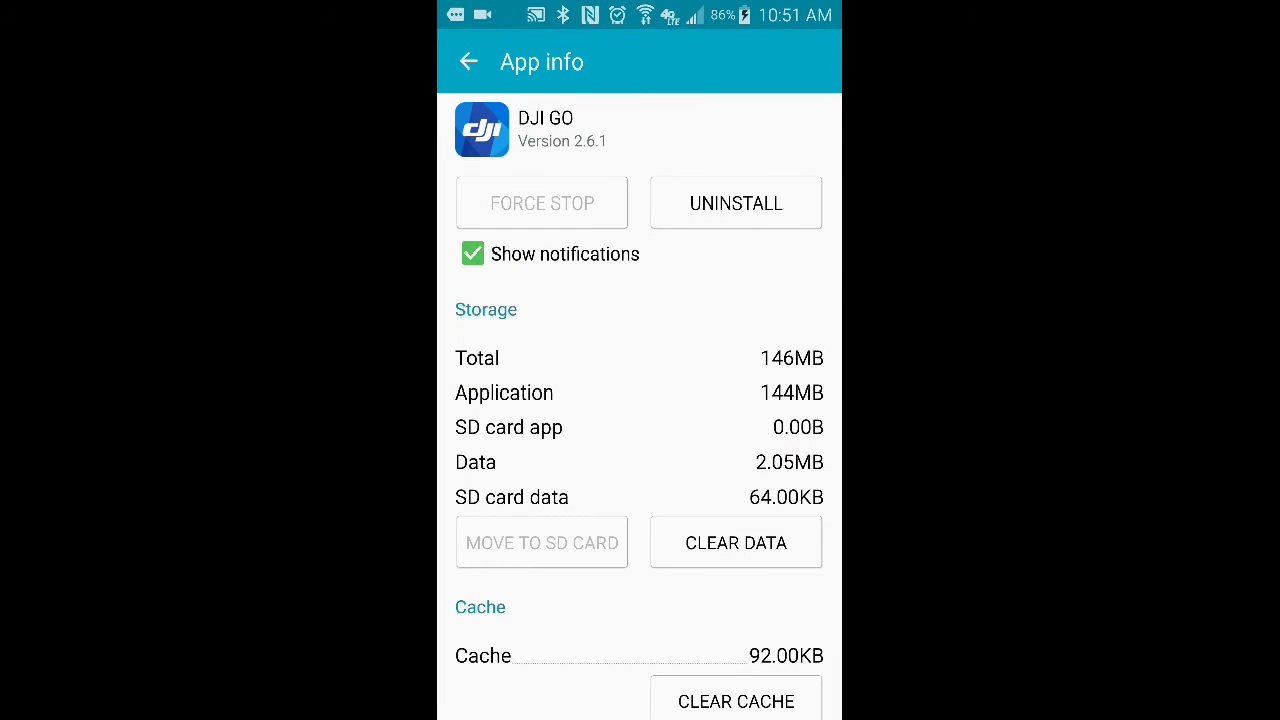
{"action": "left_click_drag", "start_coordinate": [571, 686], "coordinate": [588, 390]}
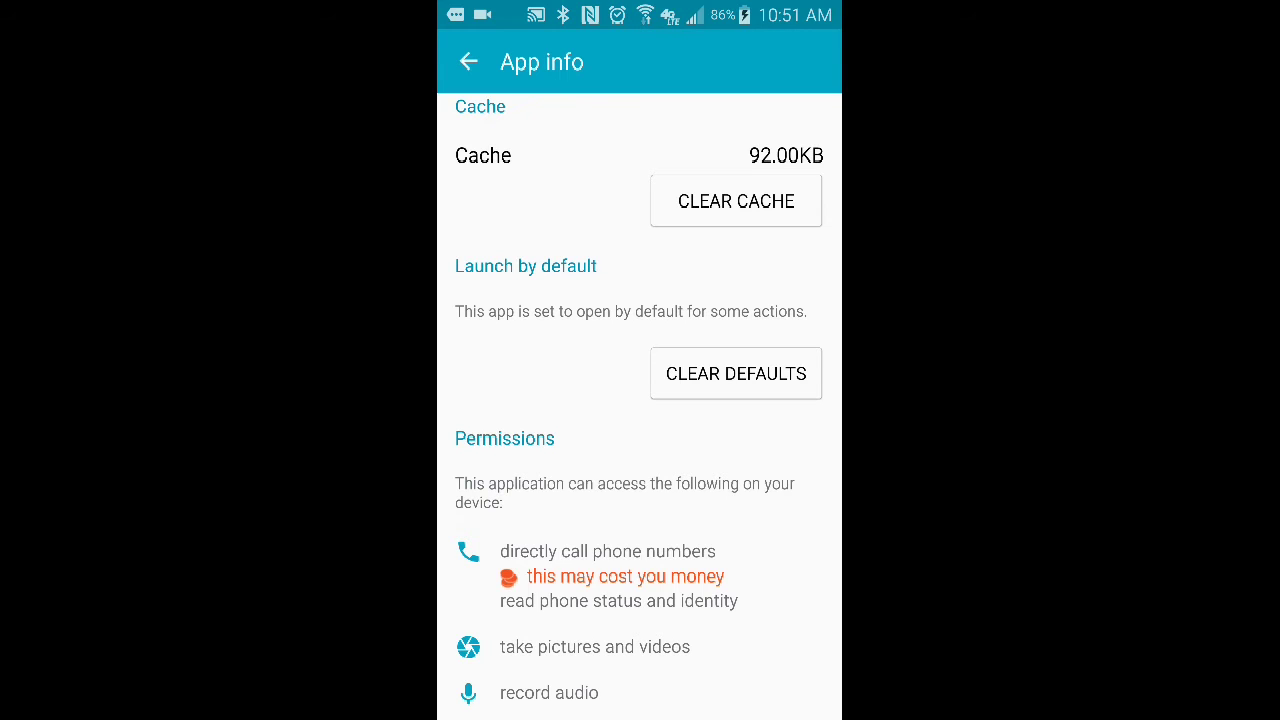
{"action": "left_click", "coordinate": [713, 376]}
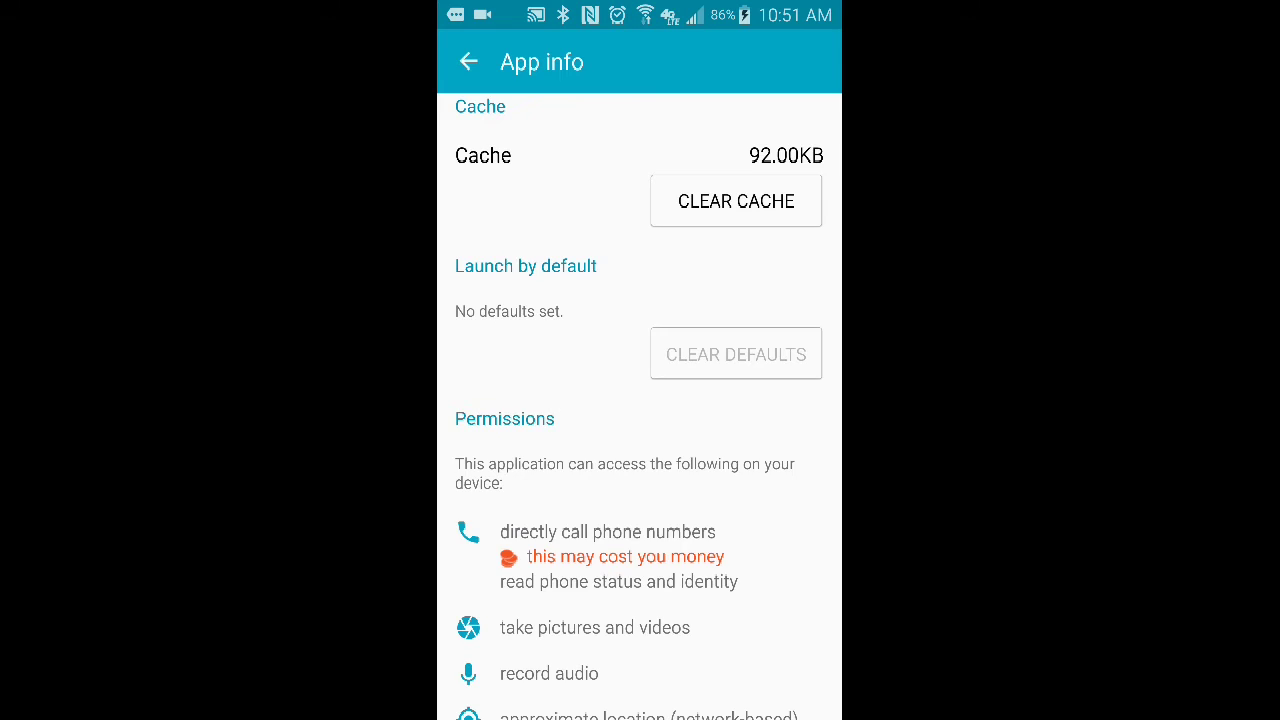
Back out of DJI GO's App info and Application manager to the Applications settings
{"action": "key", "text": "Escape"}
{"action": "key", "text": "Escape"}
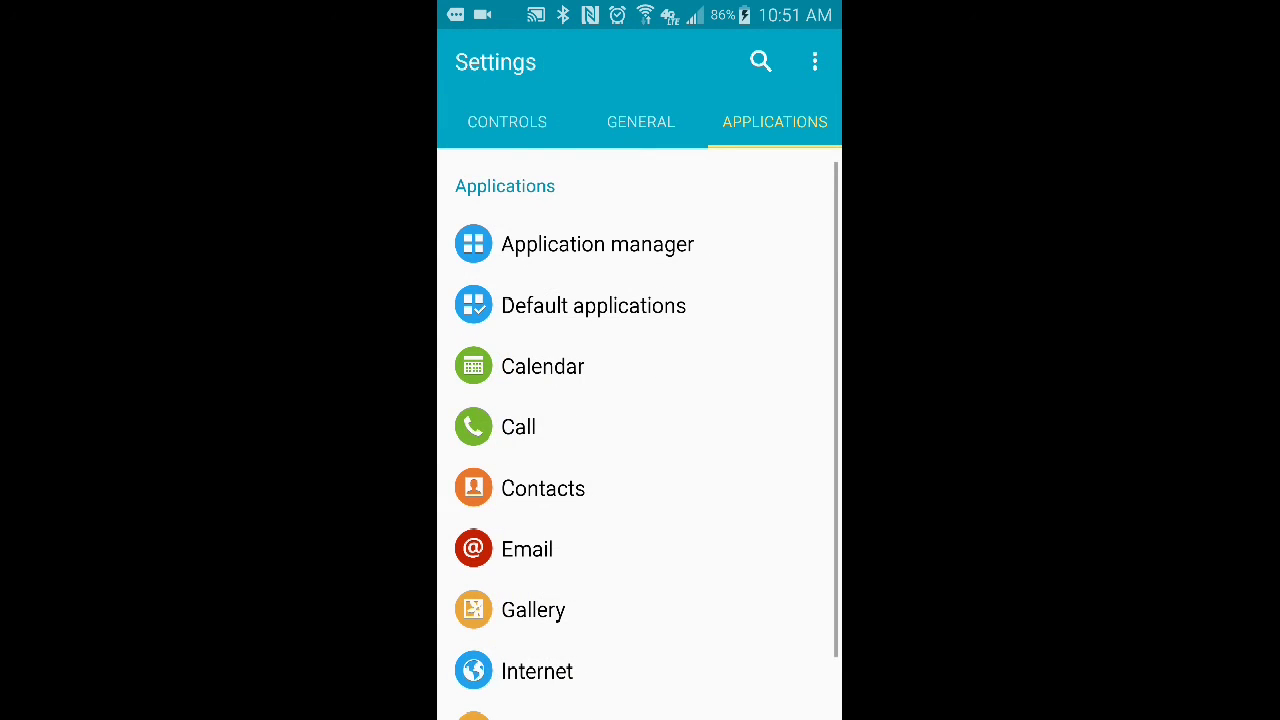
{"action": "key", "text": "Escape"}
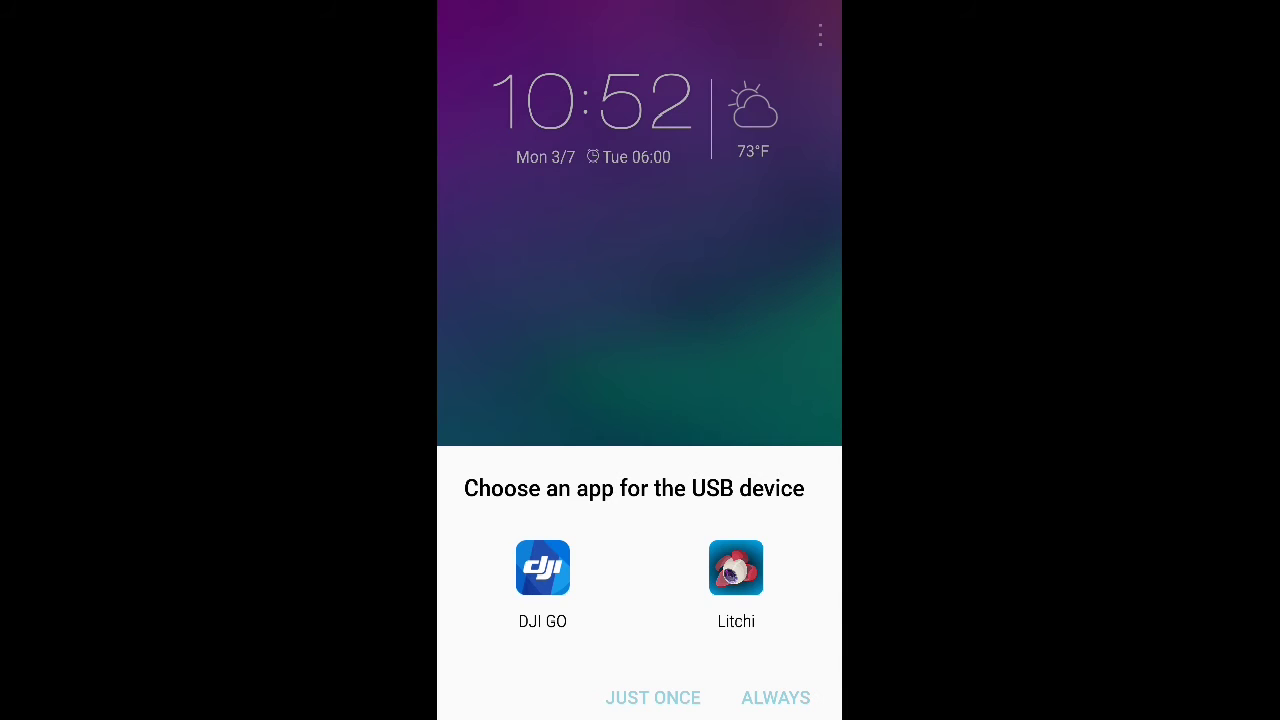
Choose Litchi as the app for the USB device, just once
{"action": "left_click", "coordinate": [736, 567]}
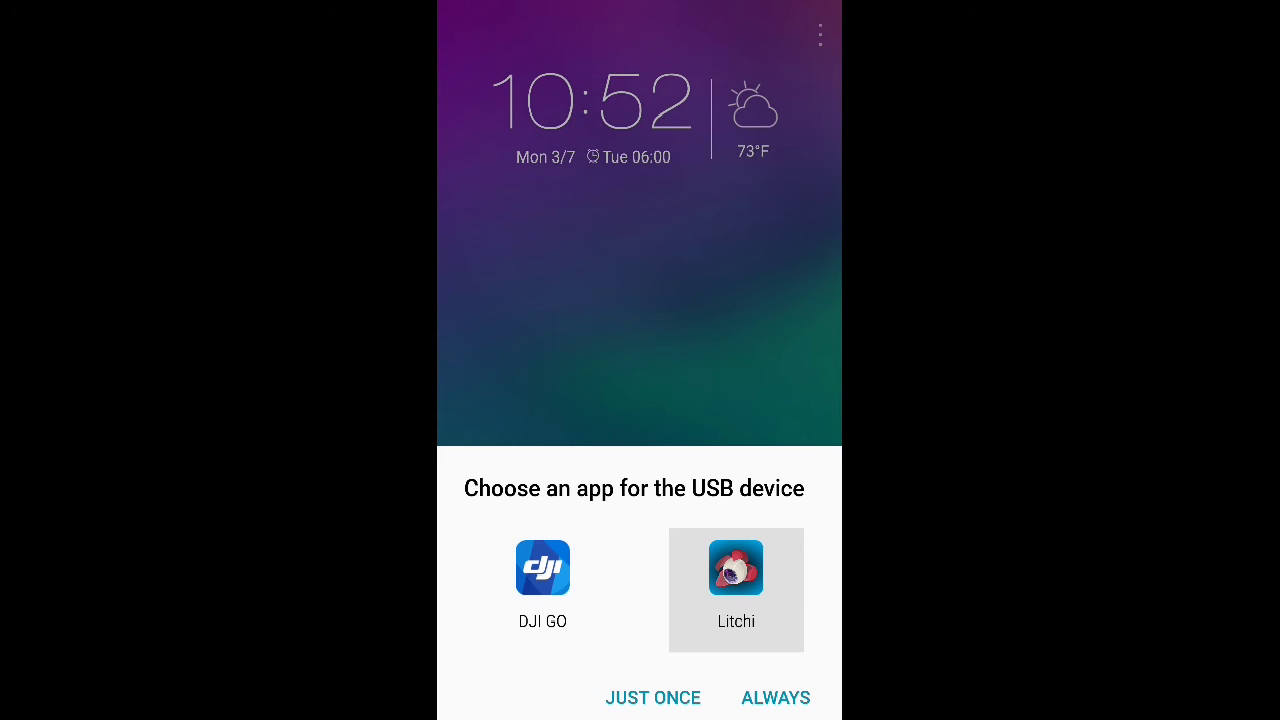
{"action": "left_click", "coordinate": [648, 697]}
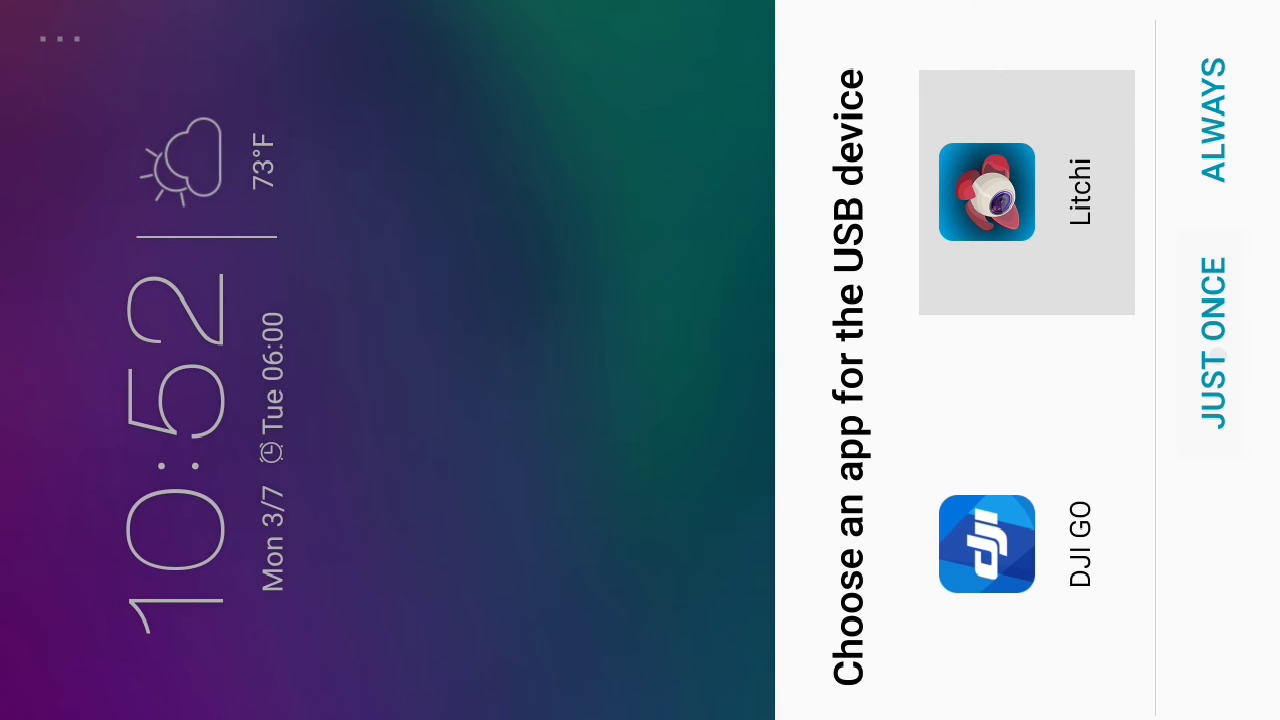